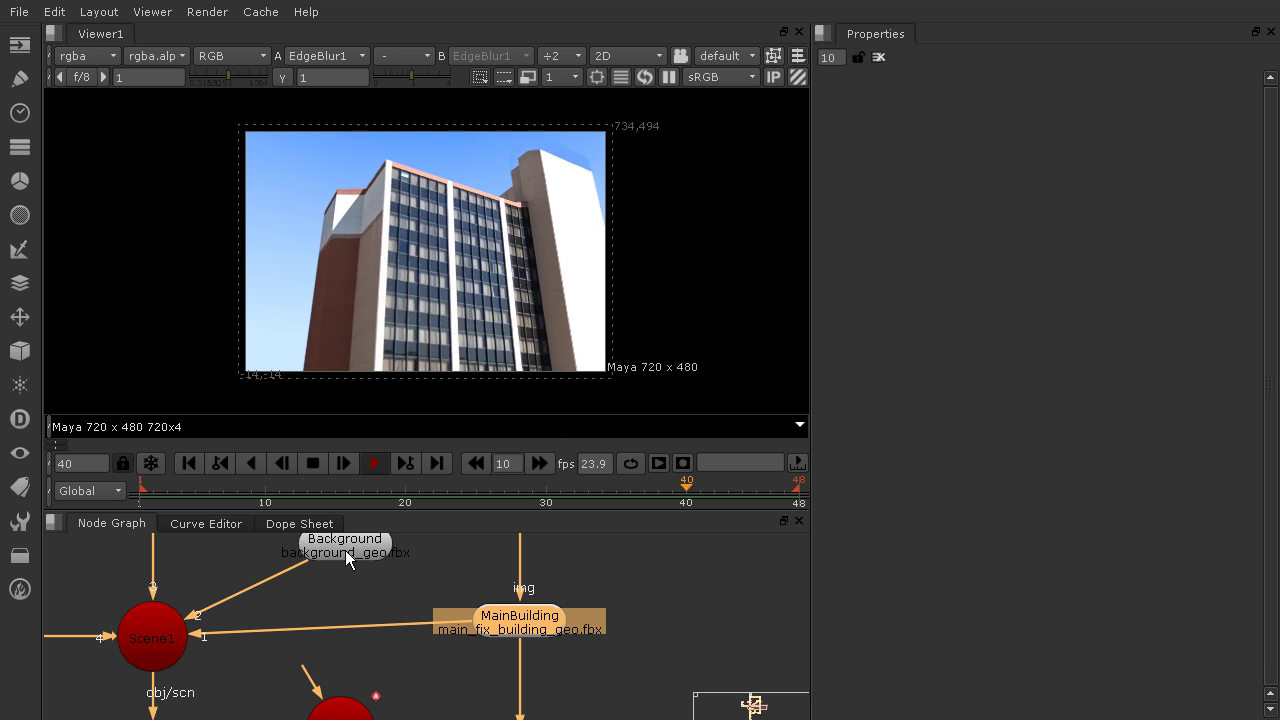
- Stop playback on frame 6, survey the Node Graph, and select the MainBuilding ReadGeo node
{"action": "left_click", "coordinate": [313, 463]}
{"action": "scroll", "coordinate": [409, 580], "scroll_direction": "down", "scroll_amount": 4}
{"action": "middle_click_drag", "start_coordinate": [409, 580], "coordinate": [446, 603]}
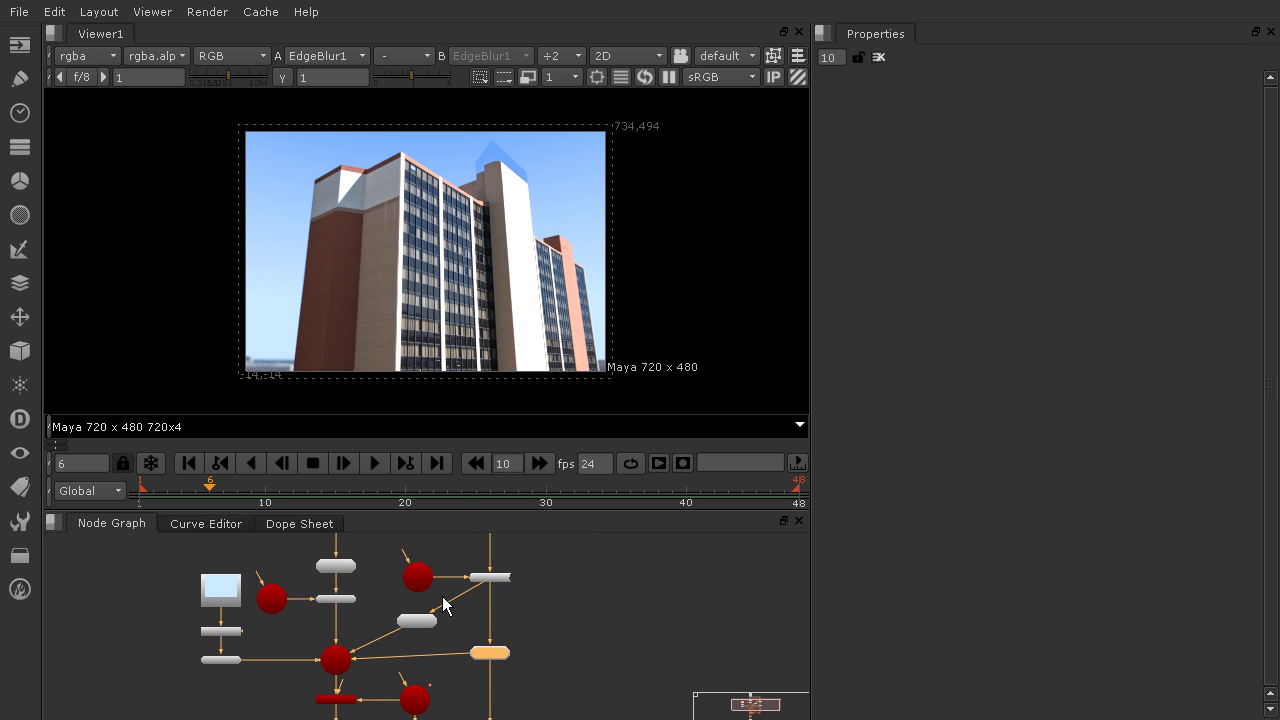
{"action": "scroll", "coordinate": [511, 656], "scroll_direction": "up", "scroll_amount": 5}
{"action": "middle_click_drag", "start_coordinate": [563, 623], "coordinate": [591, 553]}
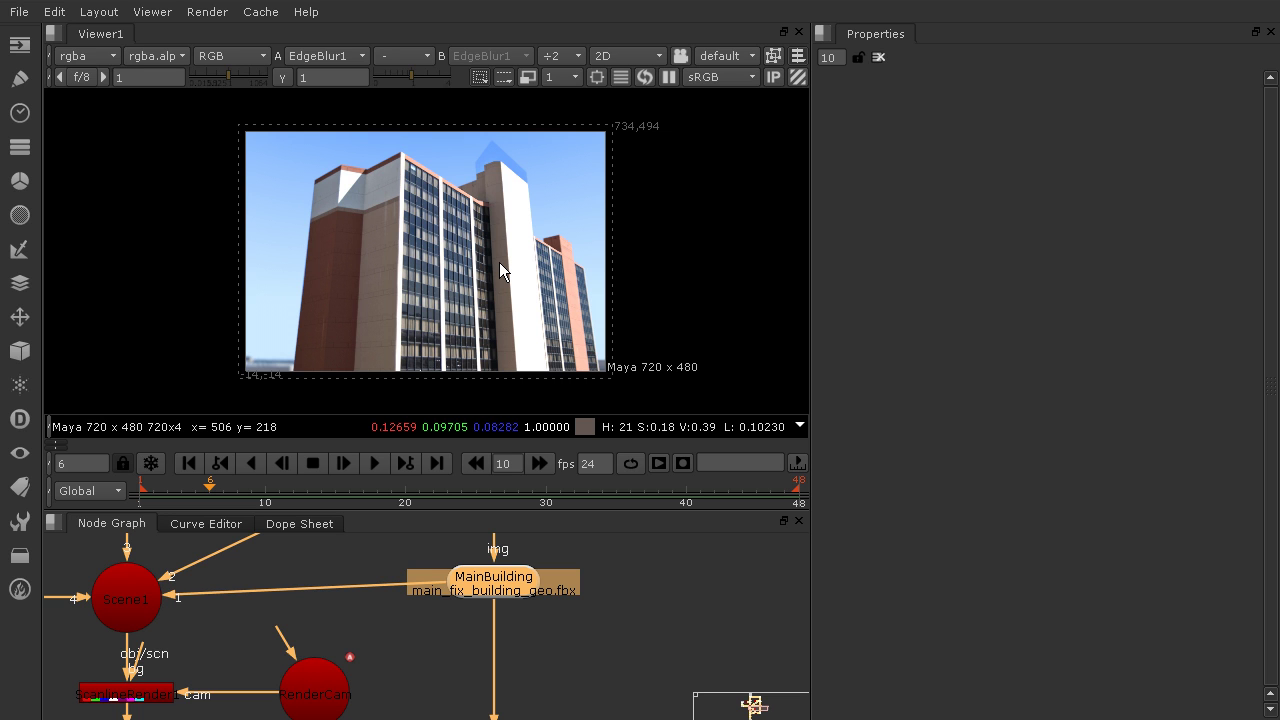
{"action": "left_click", "coordinate": [686, 578]}
{"action": "left_click", "coordinate": [539, 580]}
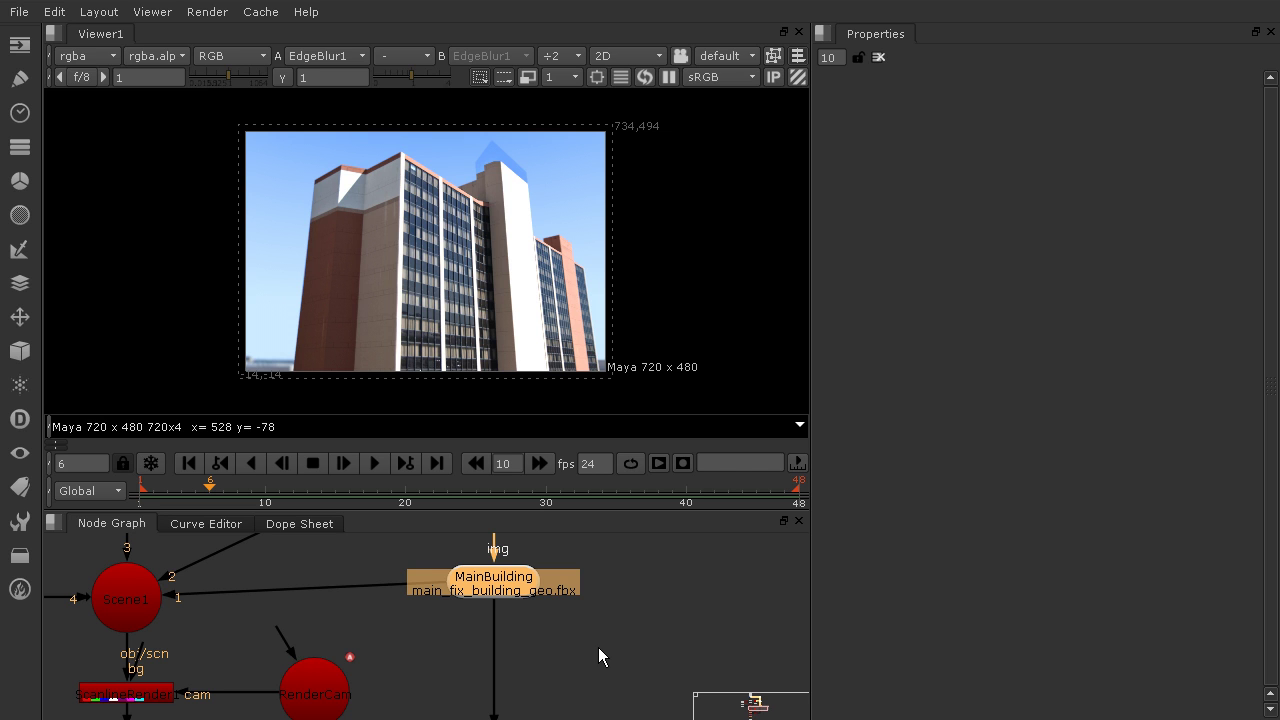
- Add an EditGeo node after MainBuilding and tuck EditGeo1 neatly beneath it
{"action": "key", "text": "Tab"}
{"action": "type", "text": "edit"}
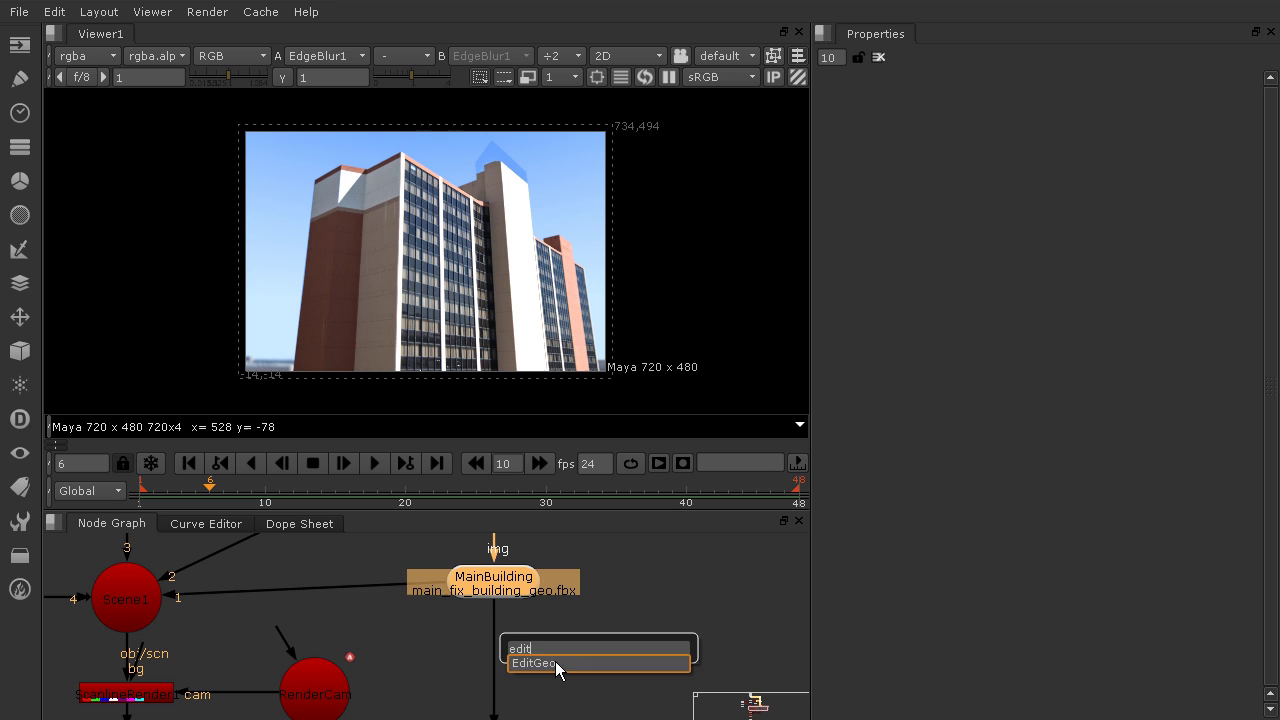
{"action": "left_click", "coordinate": [558, 665]}
{"action": "left_click_drag", "start_coordinate": [494, 592], "coordinate": [494, 567]}
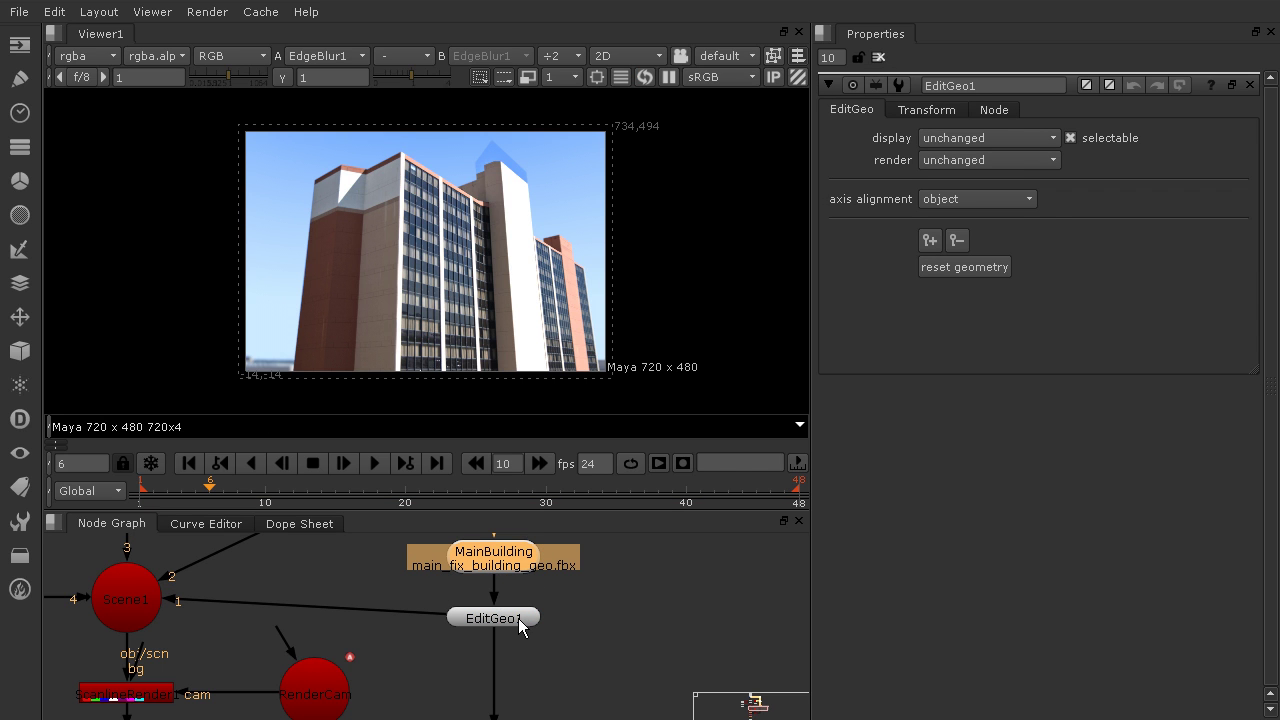
{"action": "left_click_drag", "start_coordinate": [519, 620], "coordinate": [517, 600]}
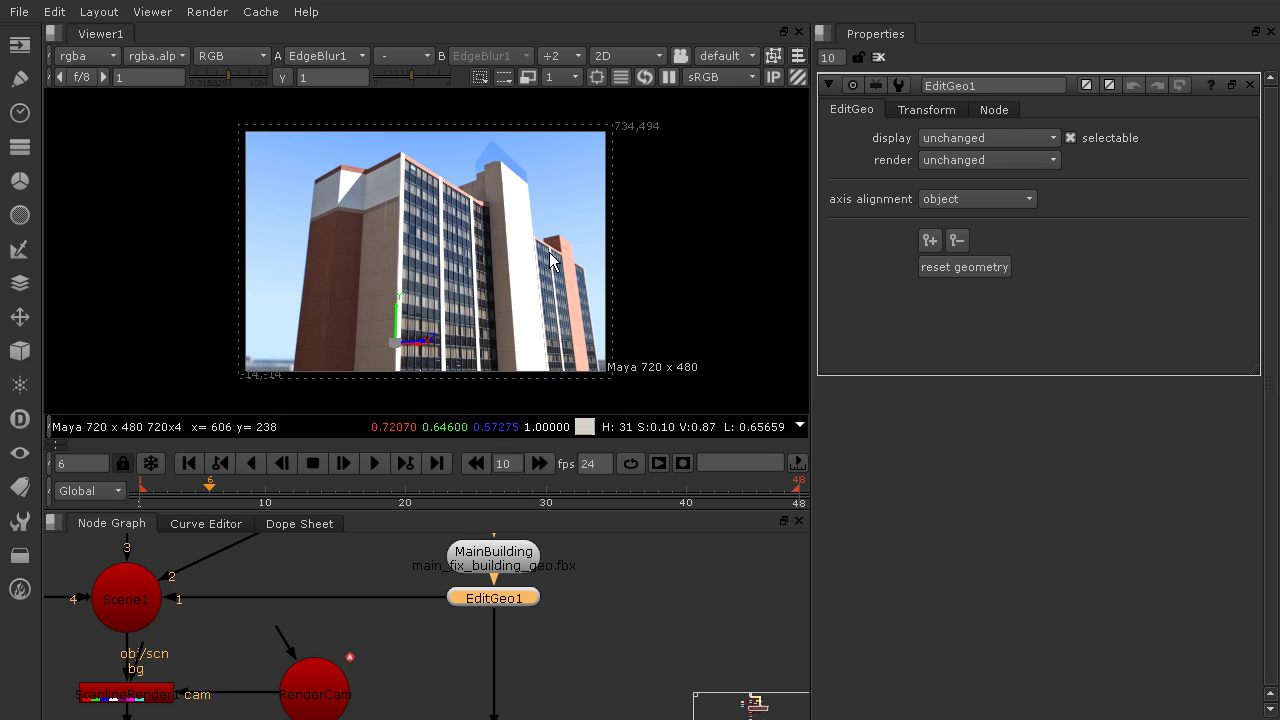
- Switch the viewer to 3D and orbit out to see the building and horizon
{"action": "left_click", "coordinate": [618, 59]}
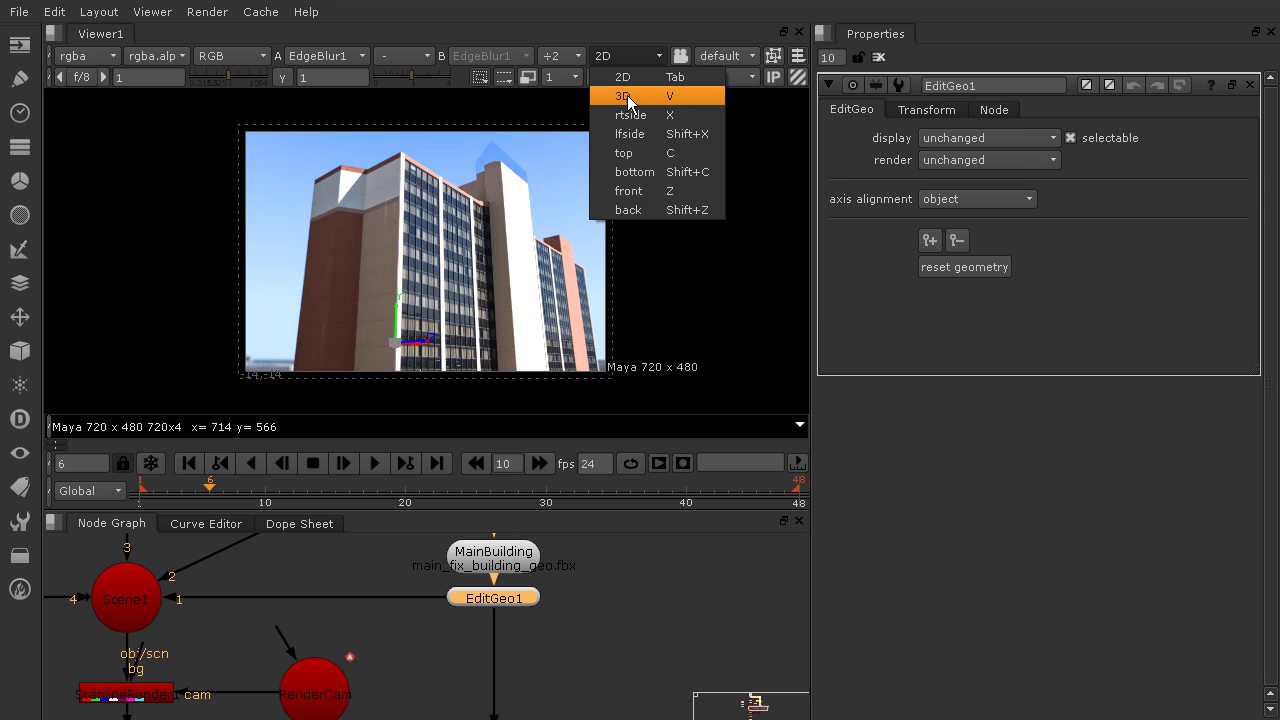
{"action": "left_click", "coordinate": [627, 95]}
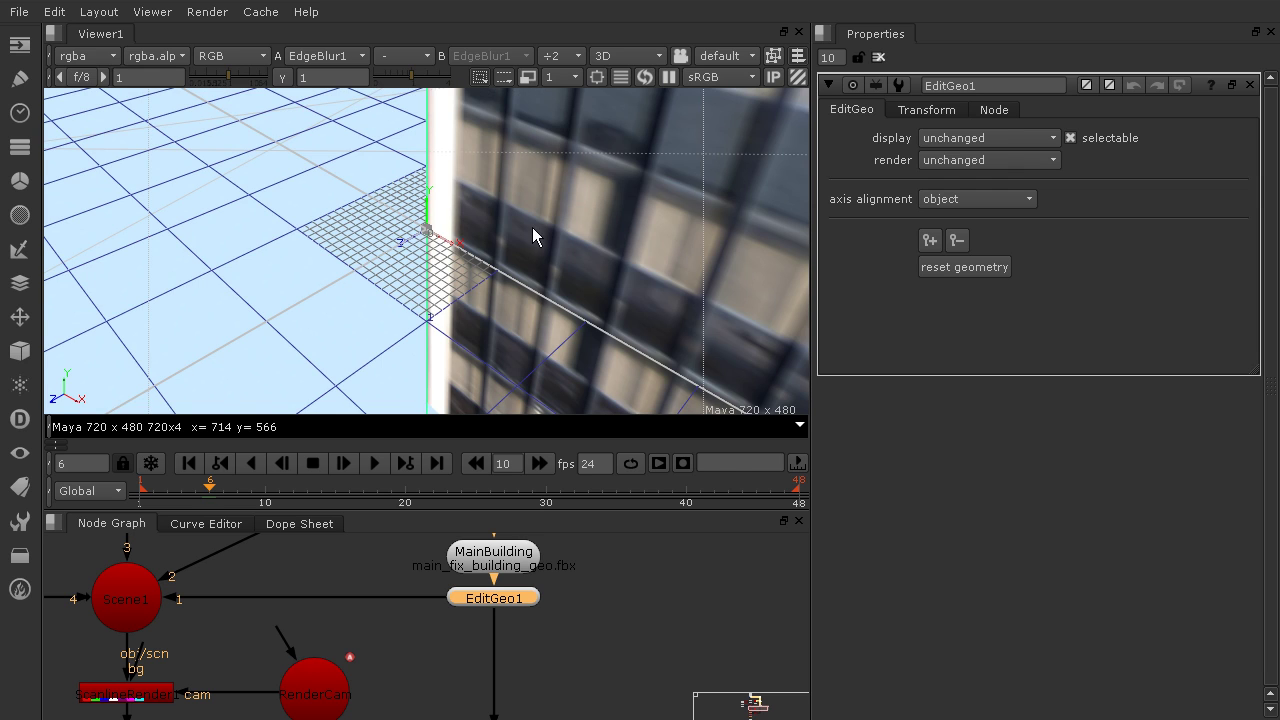
{"action": "left_click_drag", "start_coordinate": [532, 236], "coordinate": [1277, 342], "text": "ctrl"}
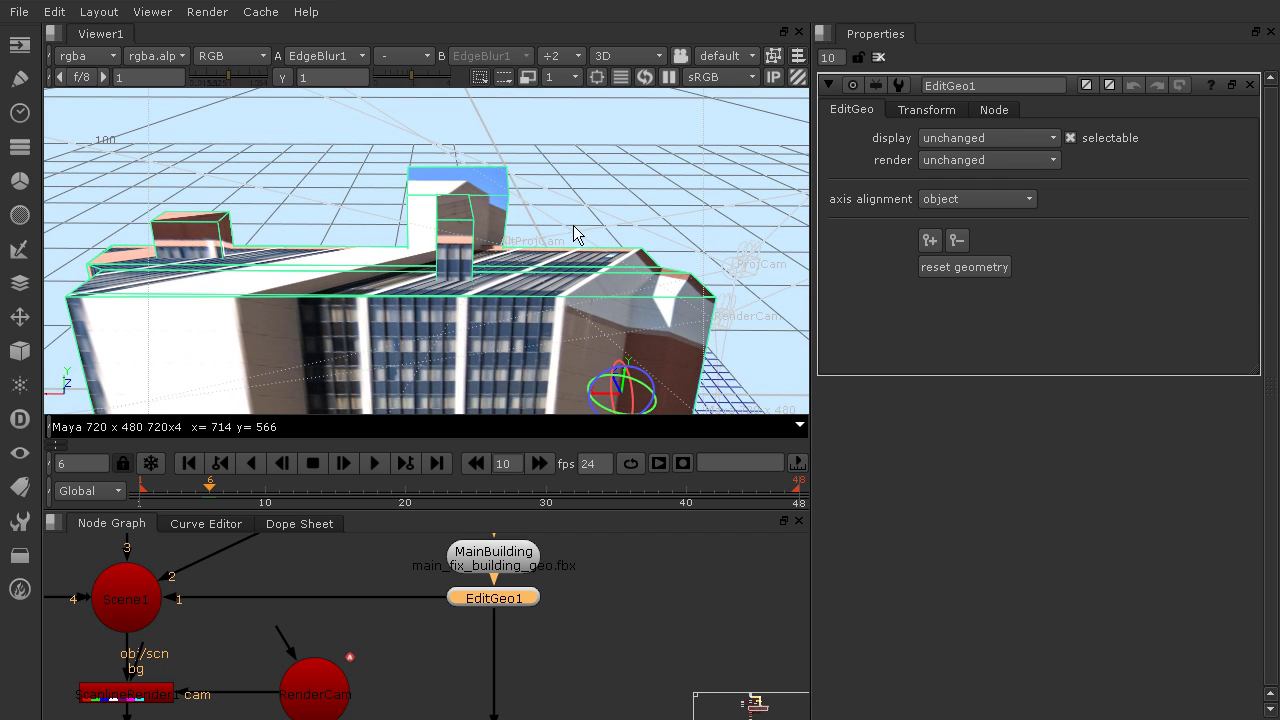
{"action": "scroll", "coordinate": [573, 225], "scroll_direction": "up", "scroll_amount": 5}
{"action": "scroll", "coordinate": [550, 205], "scroll_direction": "up", "scroll_amount": 3}
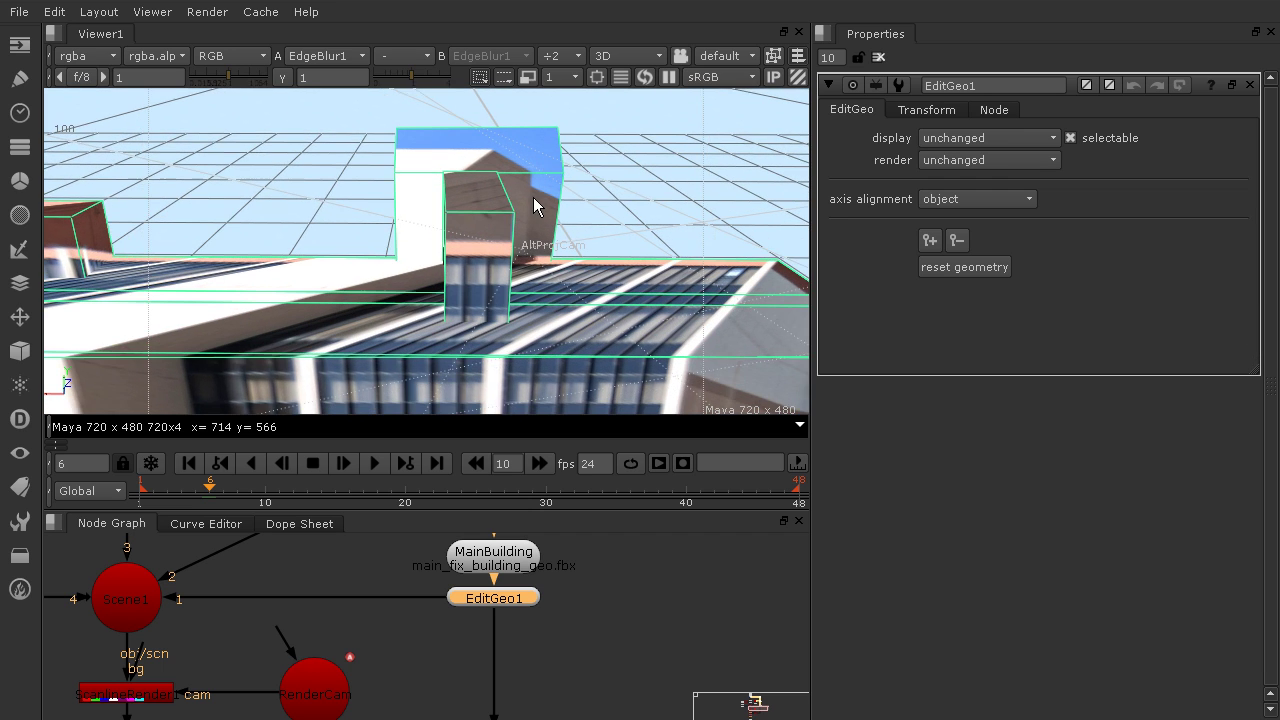
{"action": "left_click_drag", "start_coordinate": [533, 197], "coordinate": [183, 172], "text": "ctrl"}
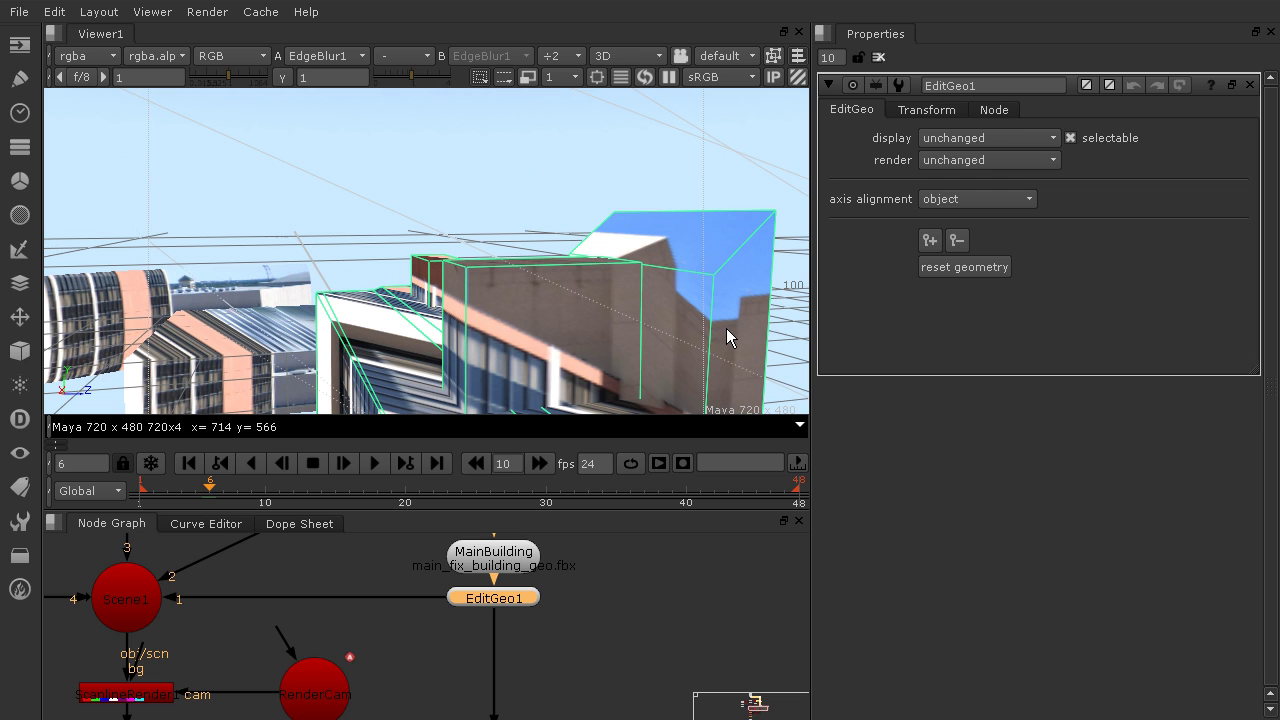
- Set the viewer selection mode to Vertex, then orbit until the blue roof face is on top
{"action": "left_click", "coordinate": [798, 60]}
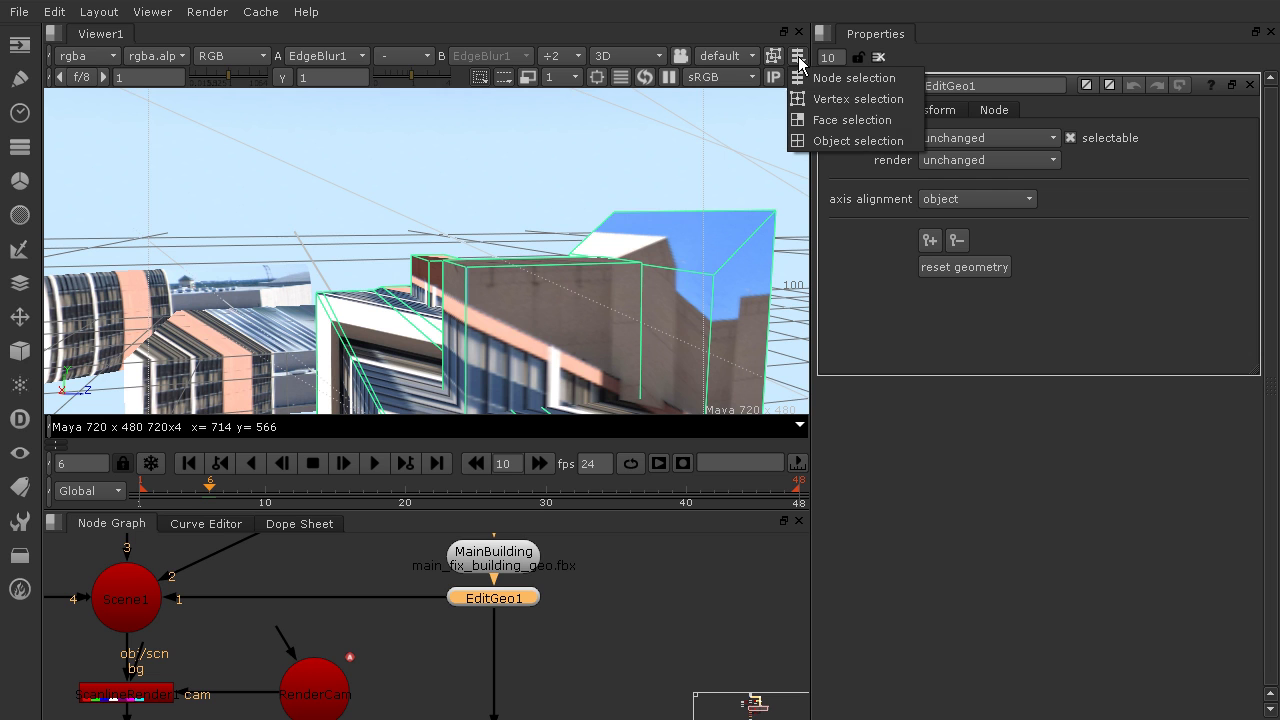
{"action": "left_click", "coordinate": [846, 103]}
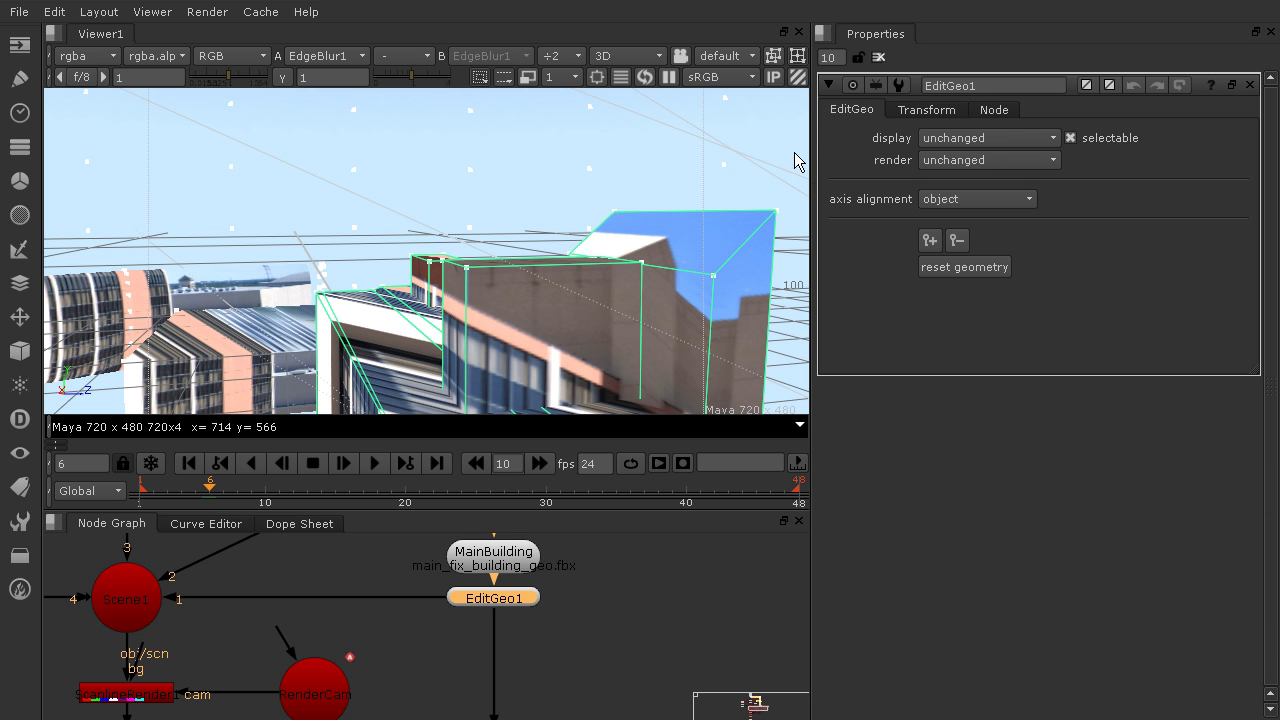
{"action": "left_click_drag", "start_coordinate": [774, 265], "coordinate": [489, 358], "text": "ctrl"}
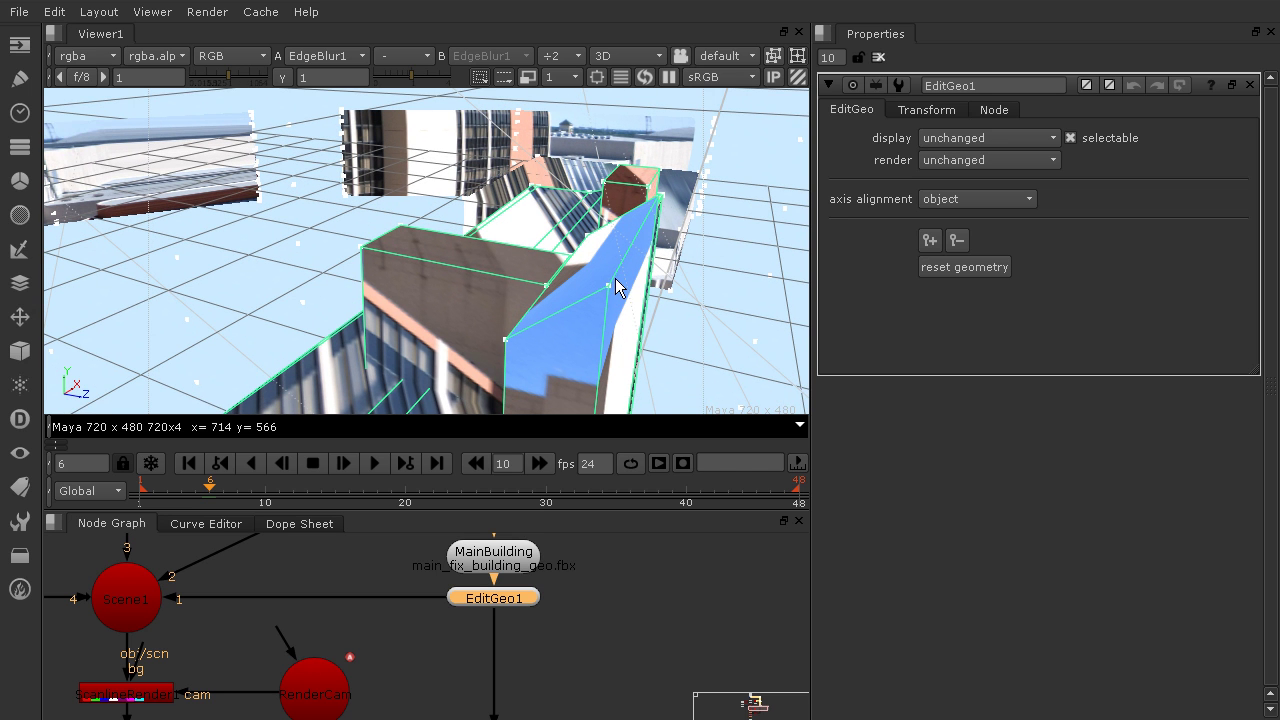
{"action": "left_click_drag", "start_coordinate": [614, 282], "coordinate": [1023, 232], "text": "ctrl"}
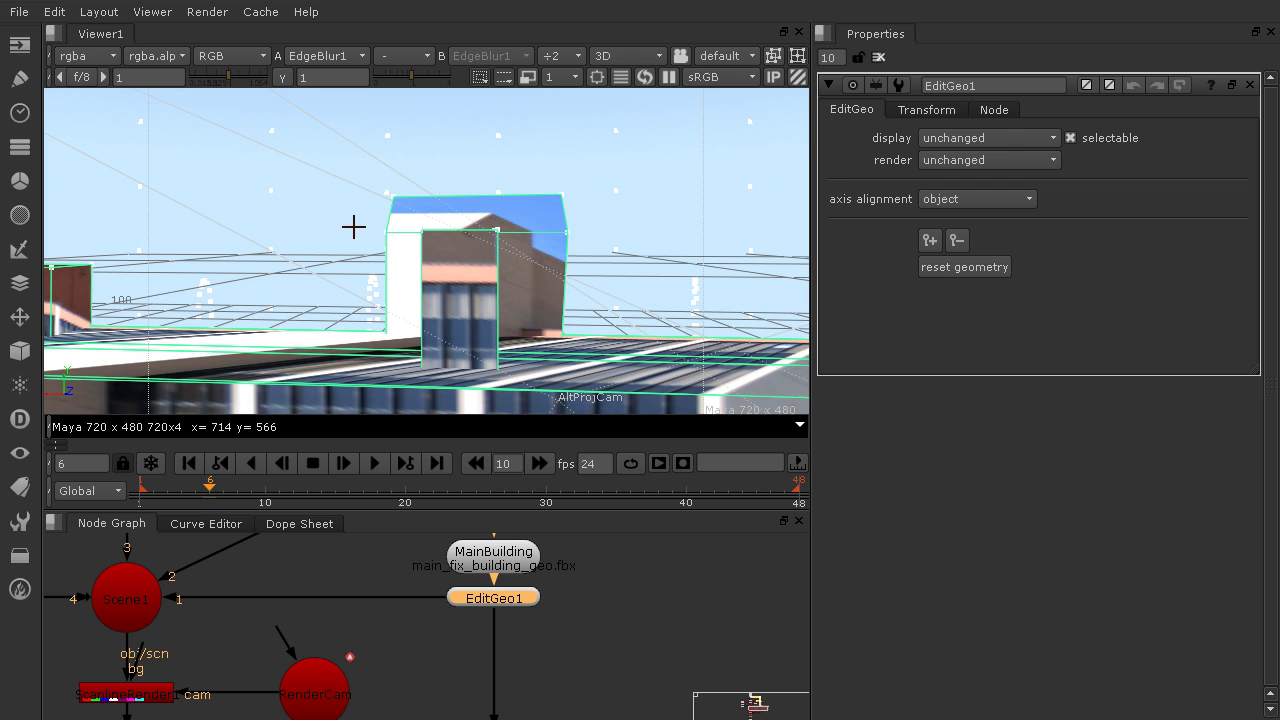
- Select the tower's top edge vertices and drag them down along Y
{"action": "left_click_drag", "start_coordinate": [572, 181], "coordinate": [520, 218]}
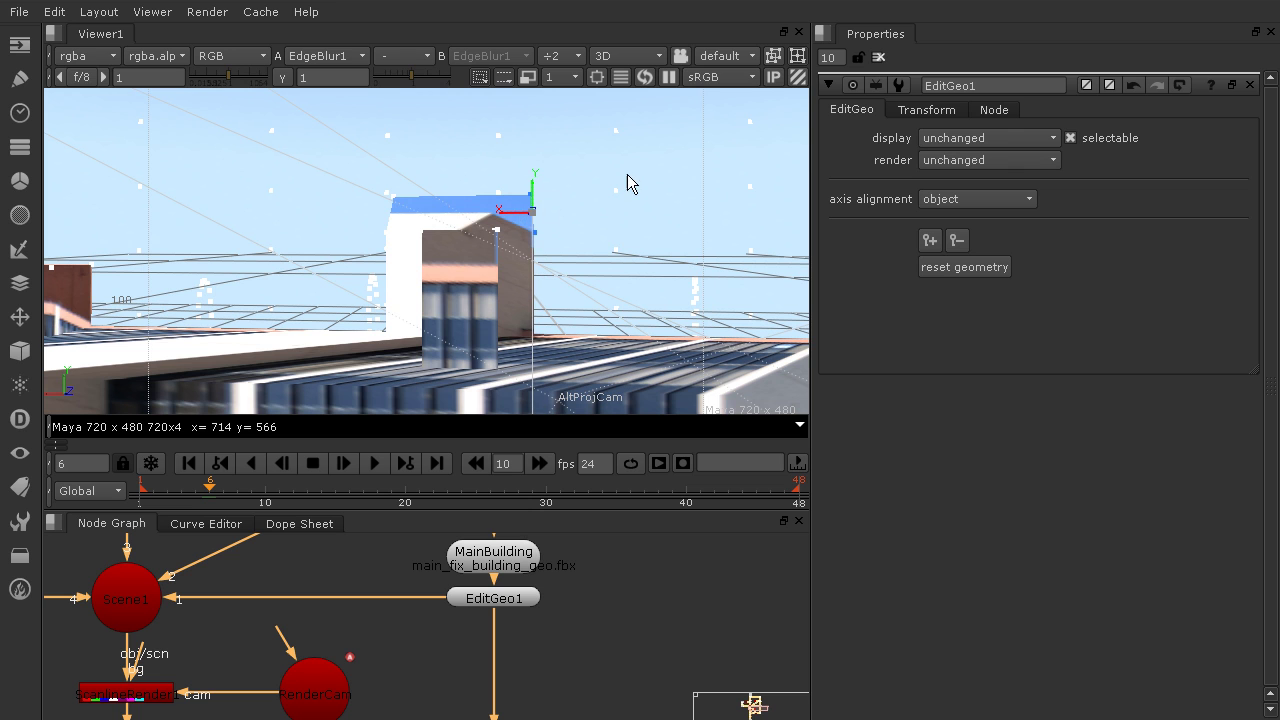
{"action": "left_click_drag", "start_coordinate": [612, 186], "coordinate": [400, 235], "text": "ctrl"}
{"action": "left_click_drag", "start_coordinate": [652, 216], "coordinate": [533, 219], "text": "ctrl"}
{"action": "left_click_drag", "start_coordinate": [565, 170], "coordinate": [478, 186]}
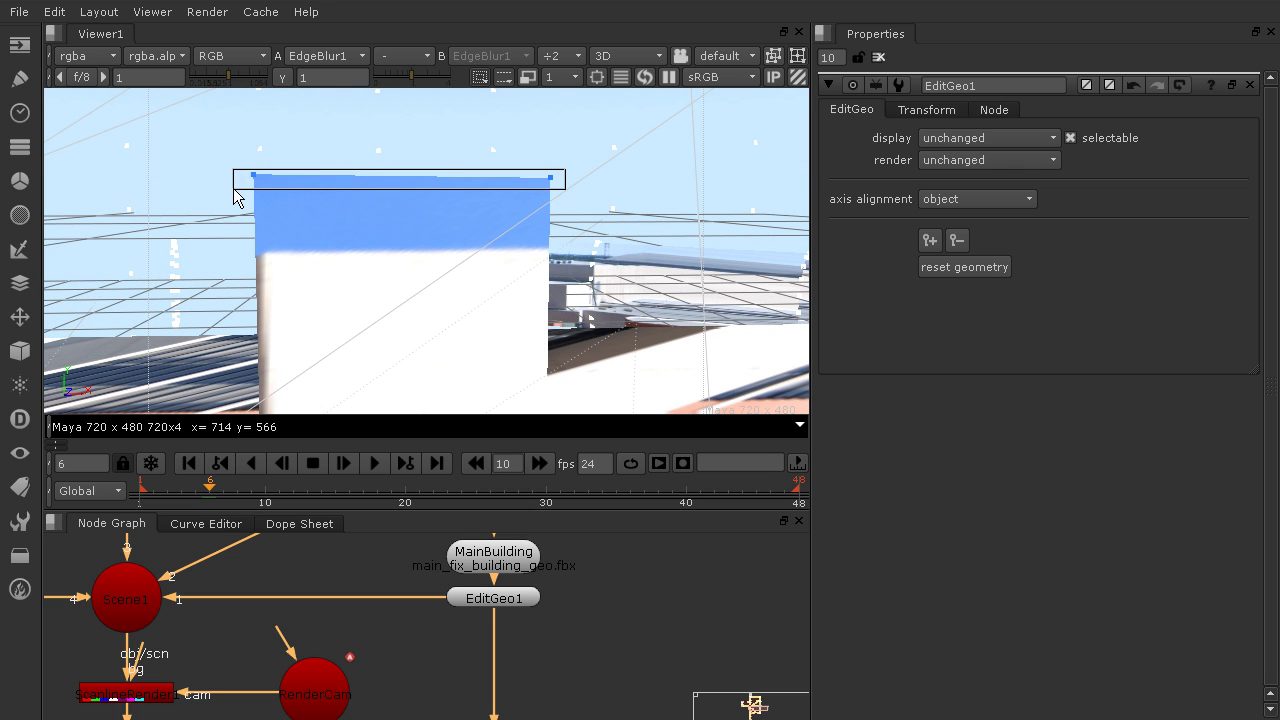
{"action": "left_click_drag", "start_coordinate": [234, 189], "coordinate": [234, 189]}
{"action": "left_click_drag", "start_coordinate": [406, 158], "coordinate": [409, 219]}
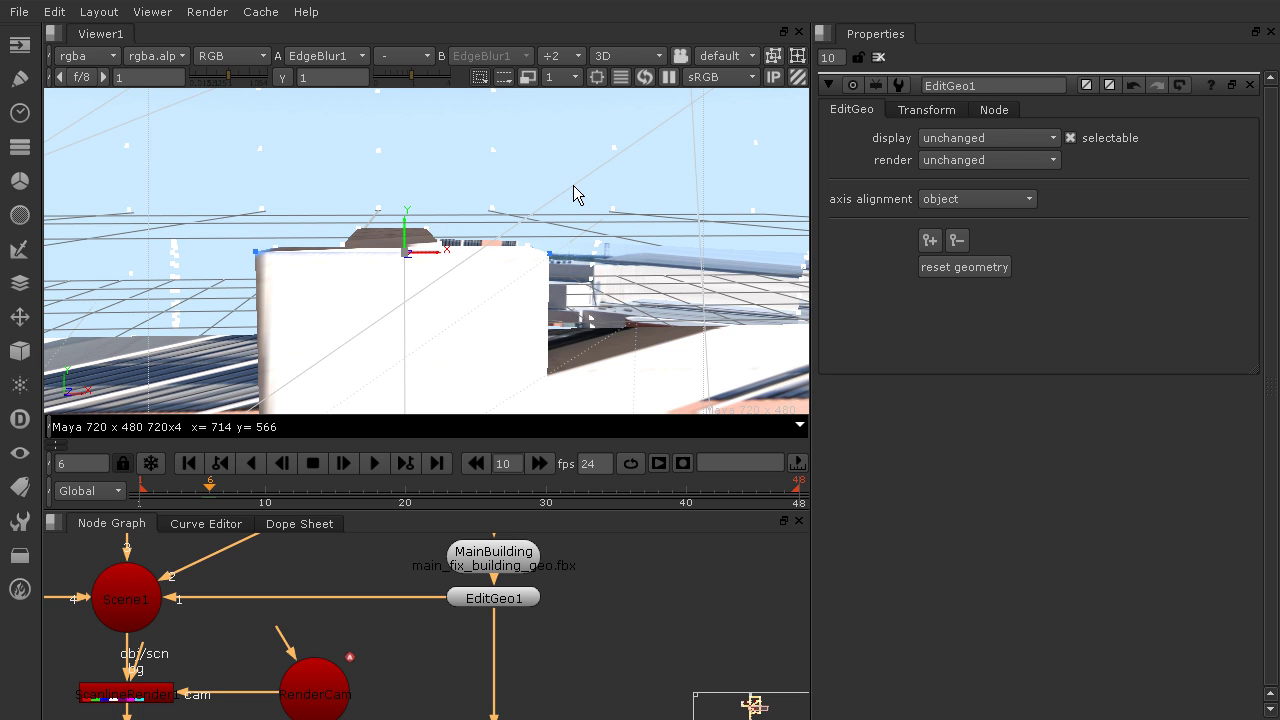
- Switch the viewer back to 2D and recentre the building image to compare
{"action": "left_click", "coordinate": [622, 57]}
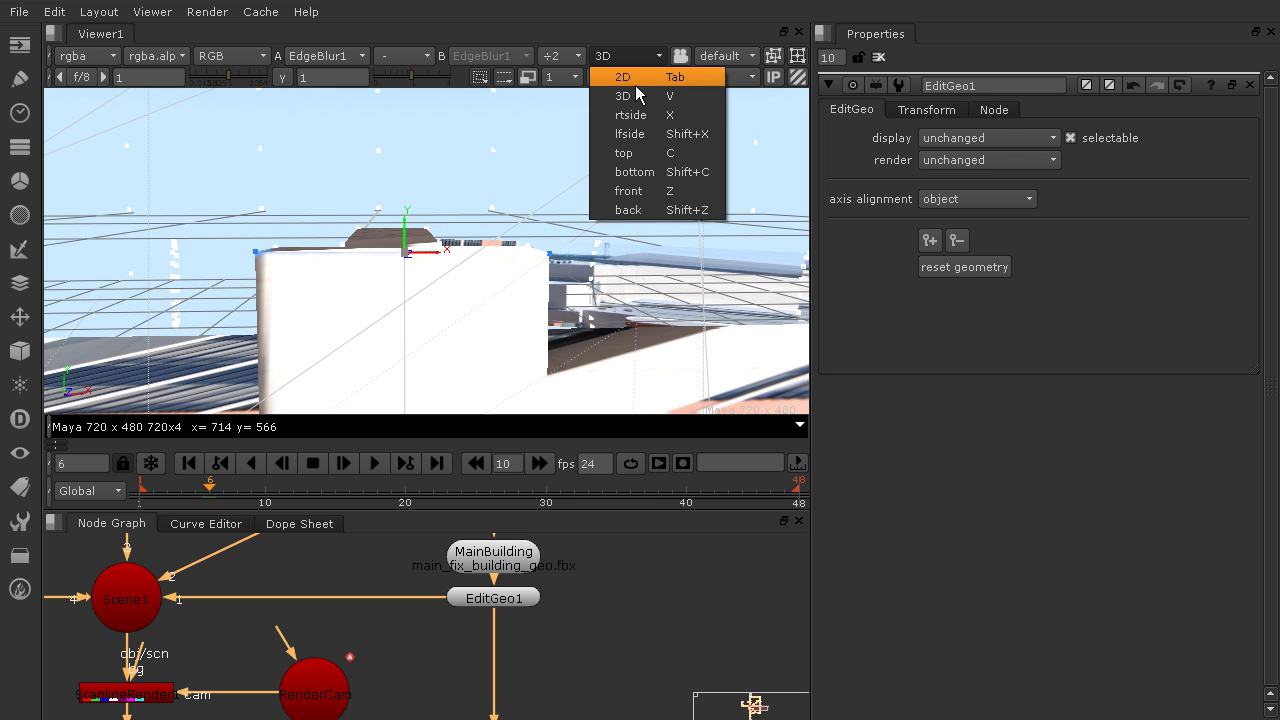
{"action": "left_click", "coordinate": [634, 80]}
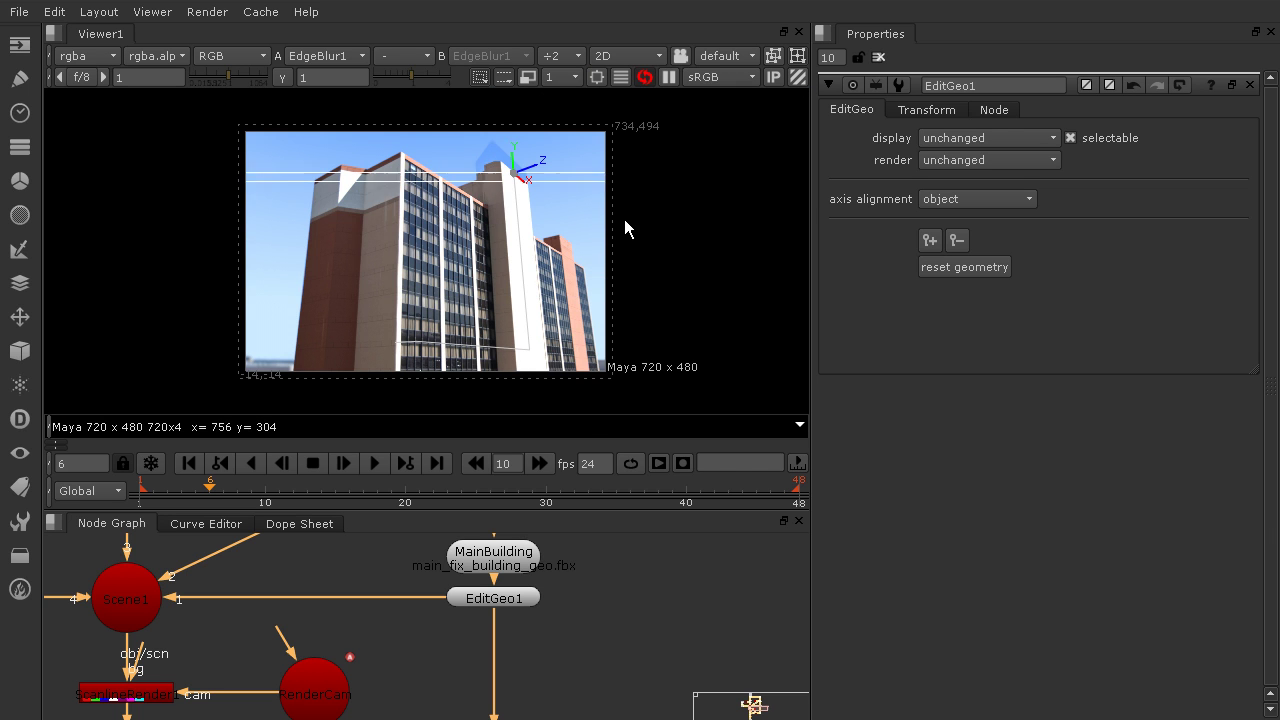
{"action": "scroll", "coordinate": [535, 160], "scroll_direction": "up", "scroll_amount": 5}
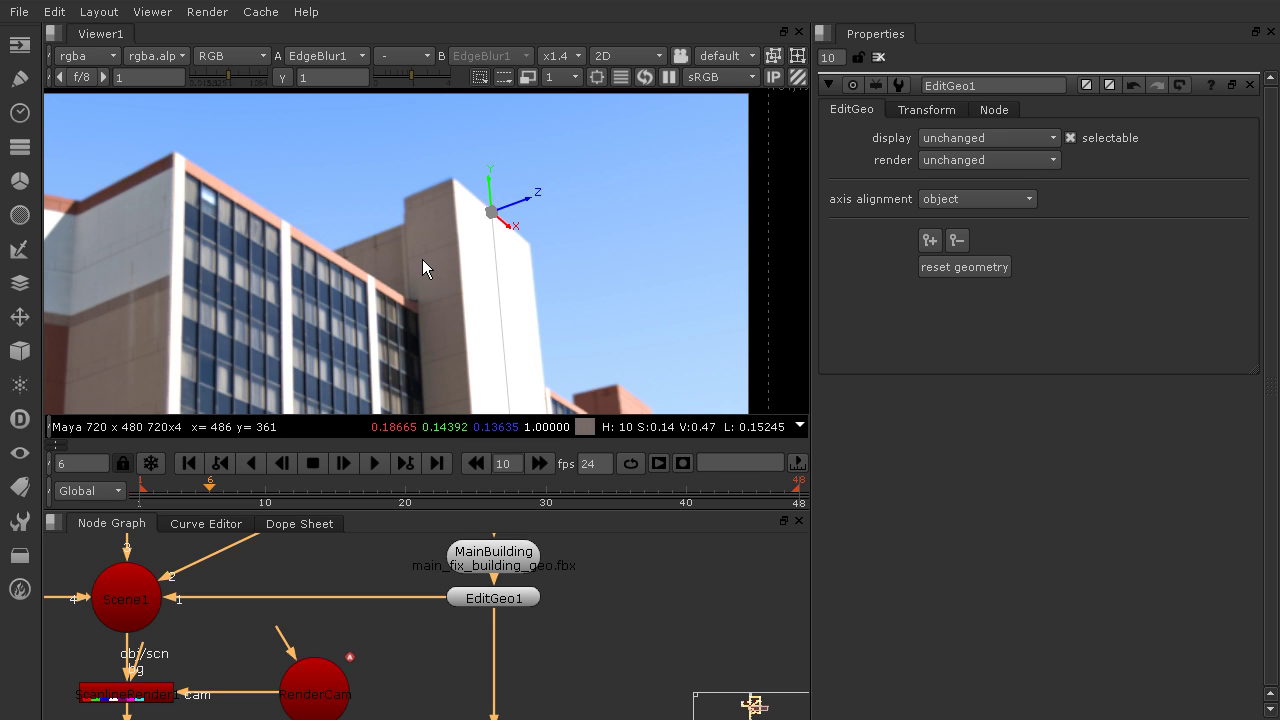
{"action": "scroll", "coordinate": [430, 259], "scroll_direction": "down", "scroll_amount": 5}
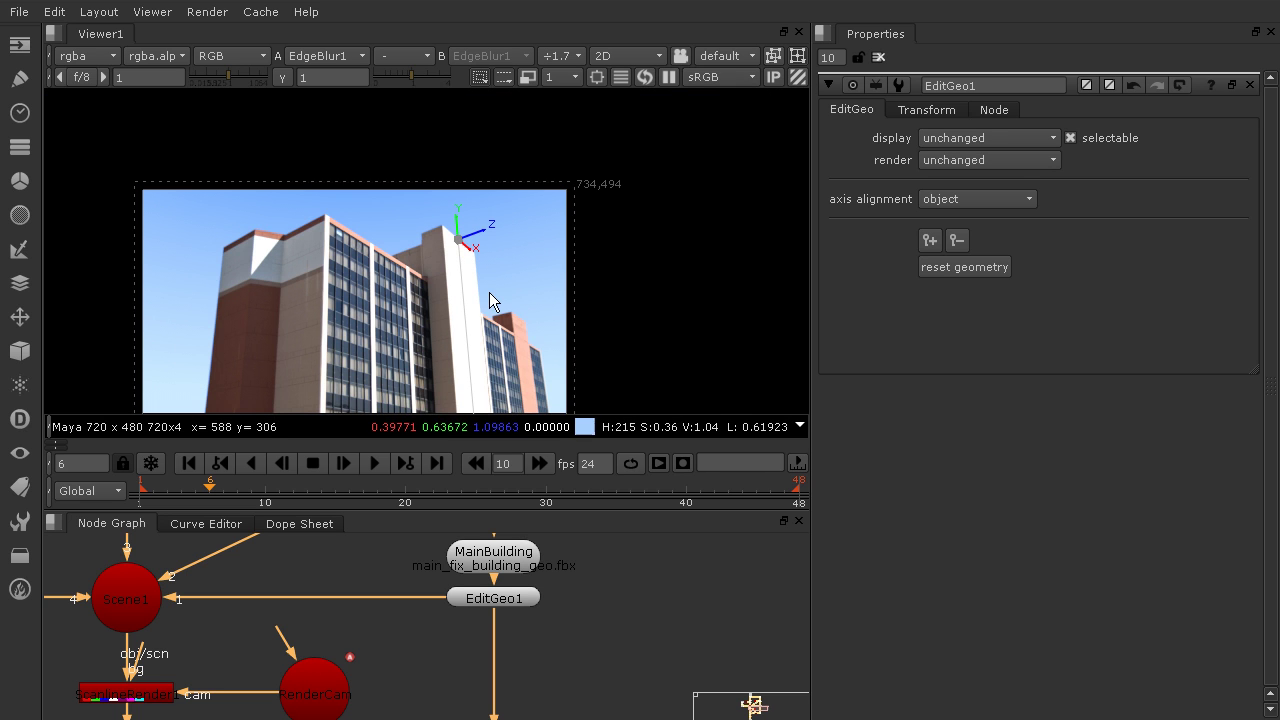
{"action": "middle_click_drag", "start_coordinate": [536, 246], "coordinate": [546, 211]}
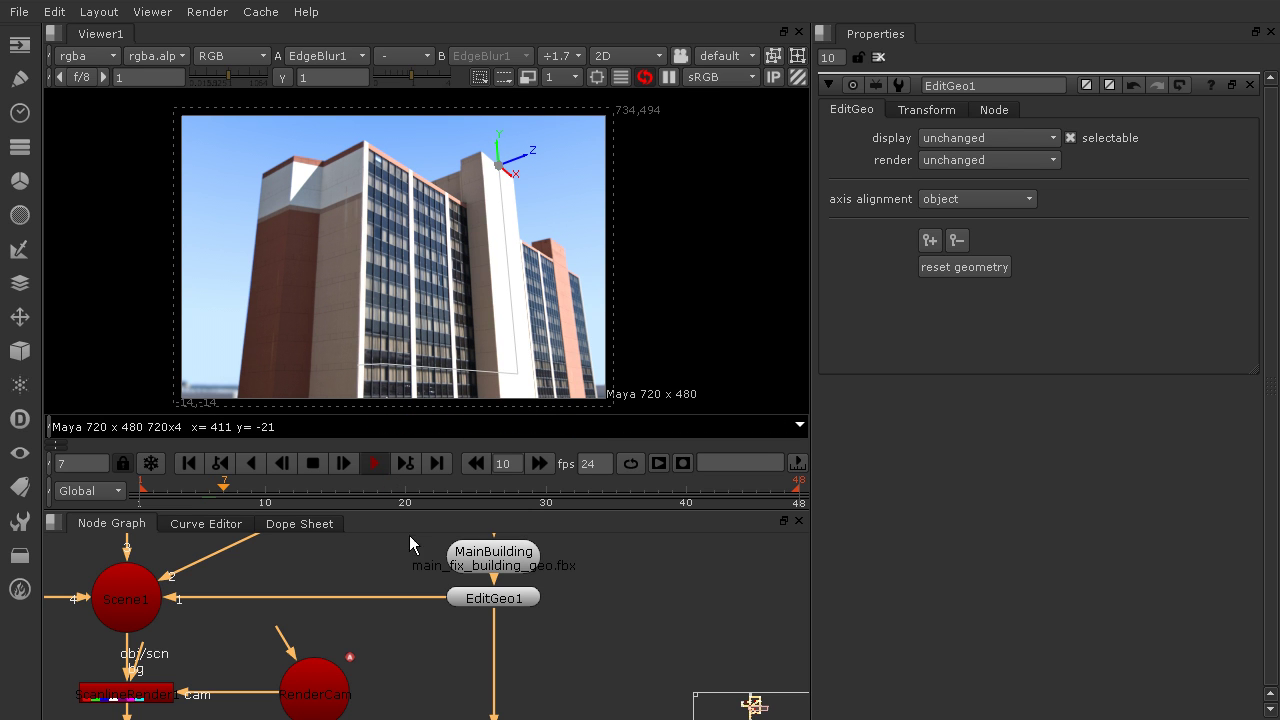
- Start playback with L to review the projection on the adjusted building
{"action": "key", "text": "l"}
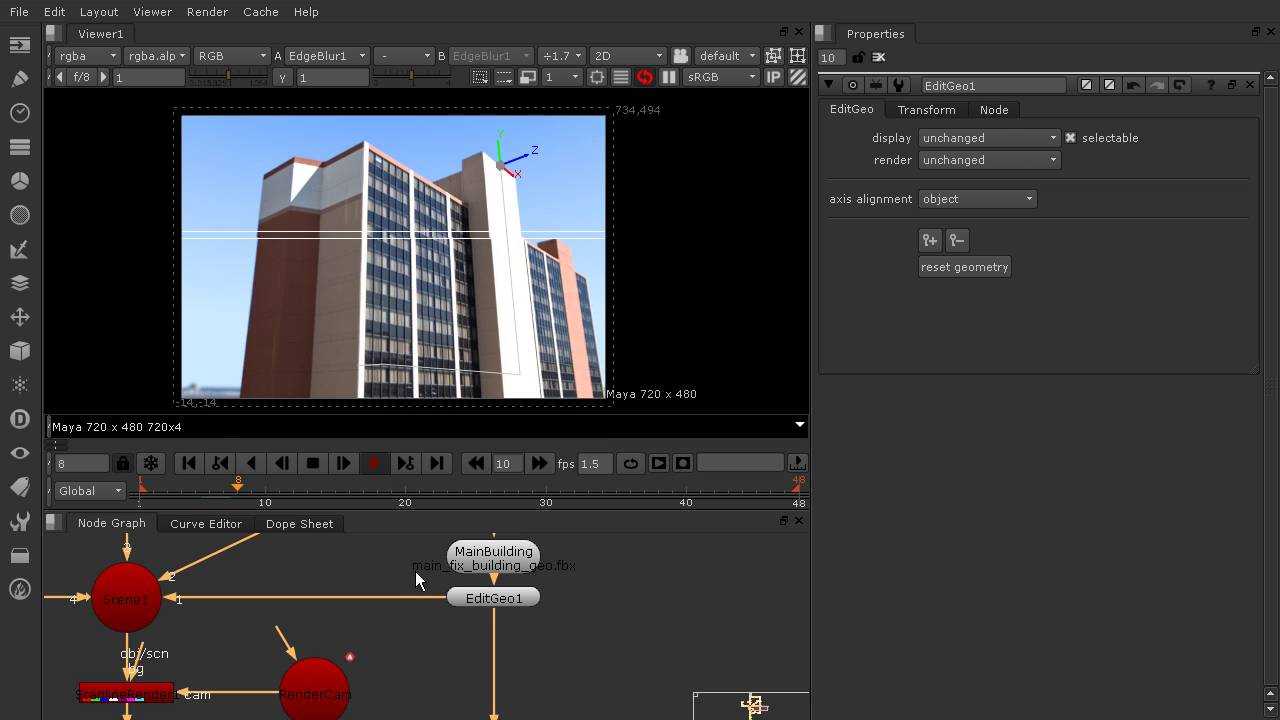